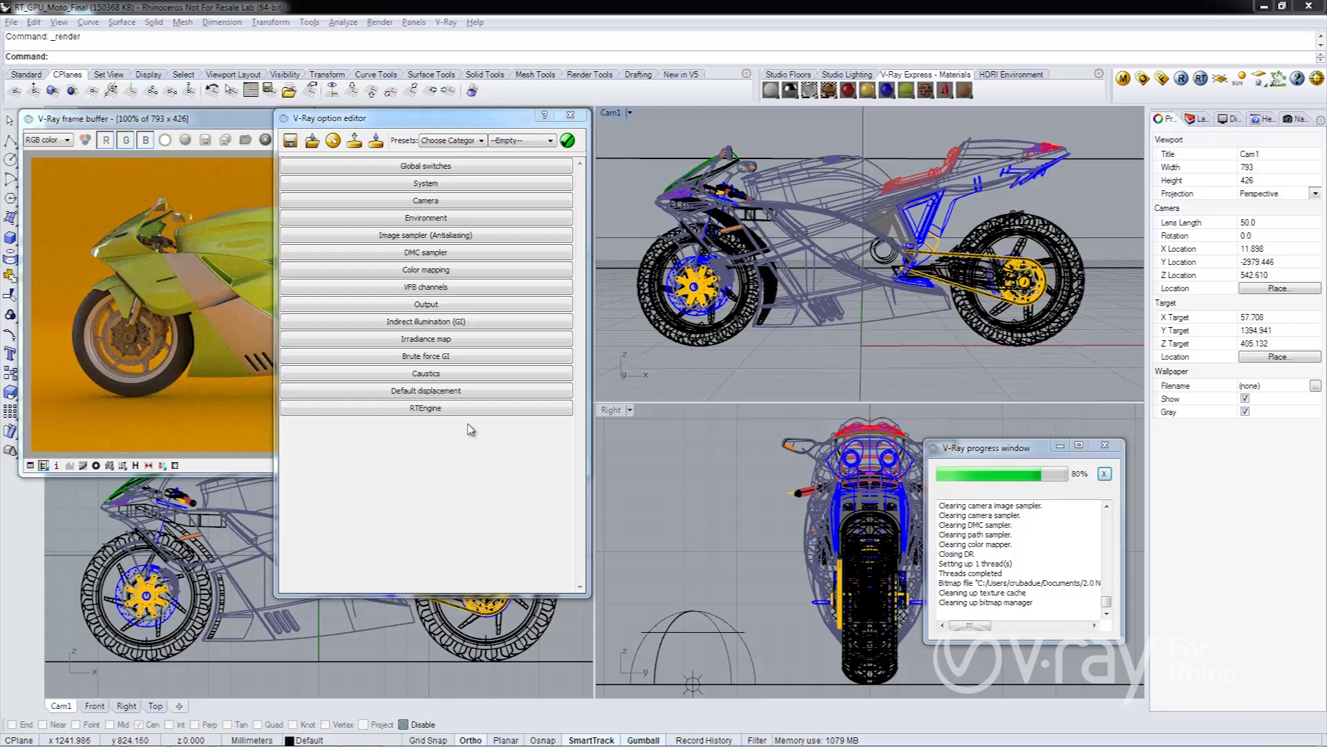
Step: In the RTEngine rollout, change RT Mode from RT CPU to RT GPU CUDA
left_click(433, 409)
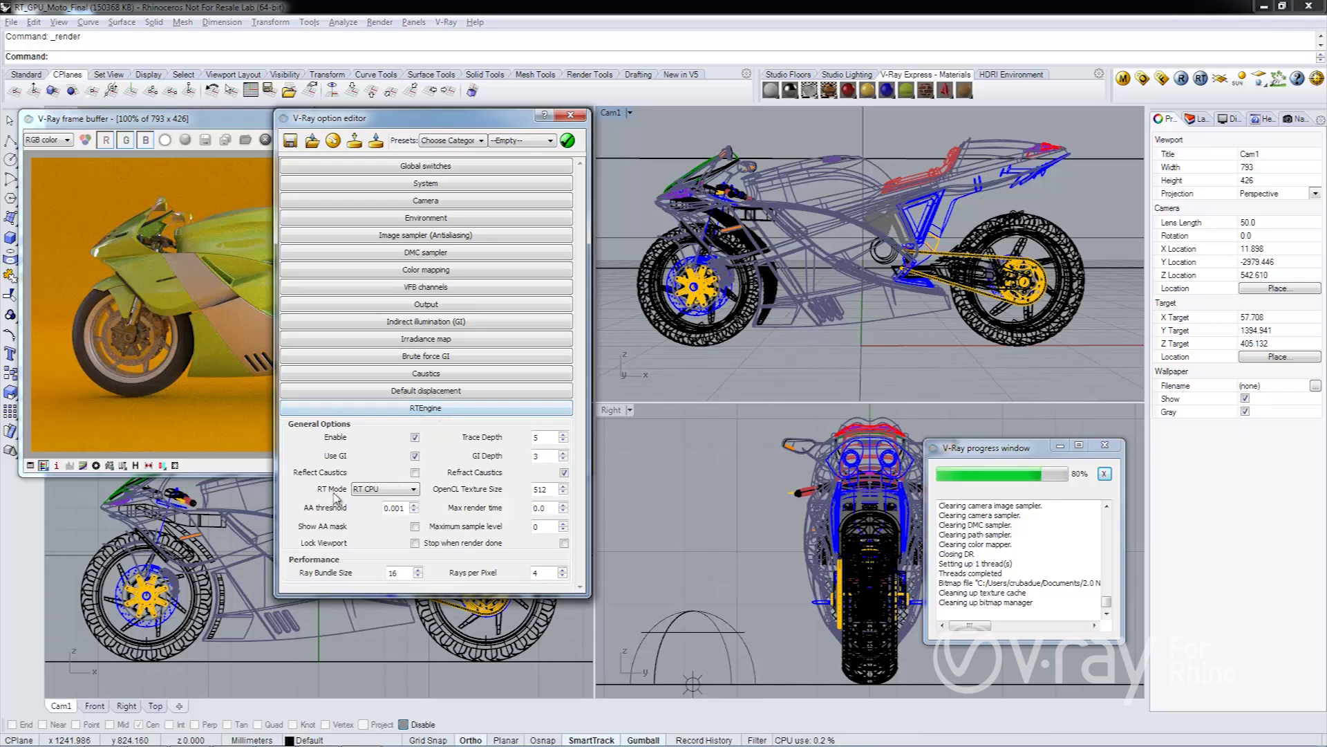
left_click(413, 489)
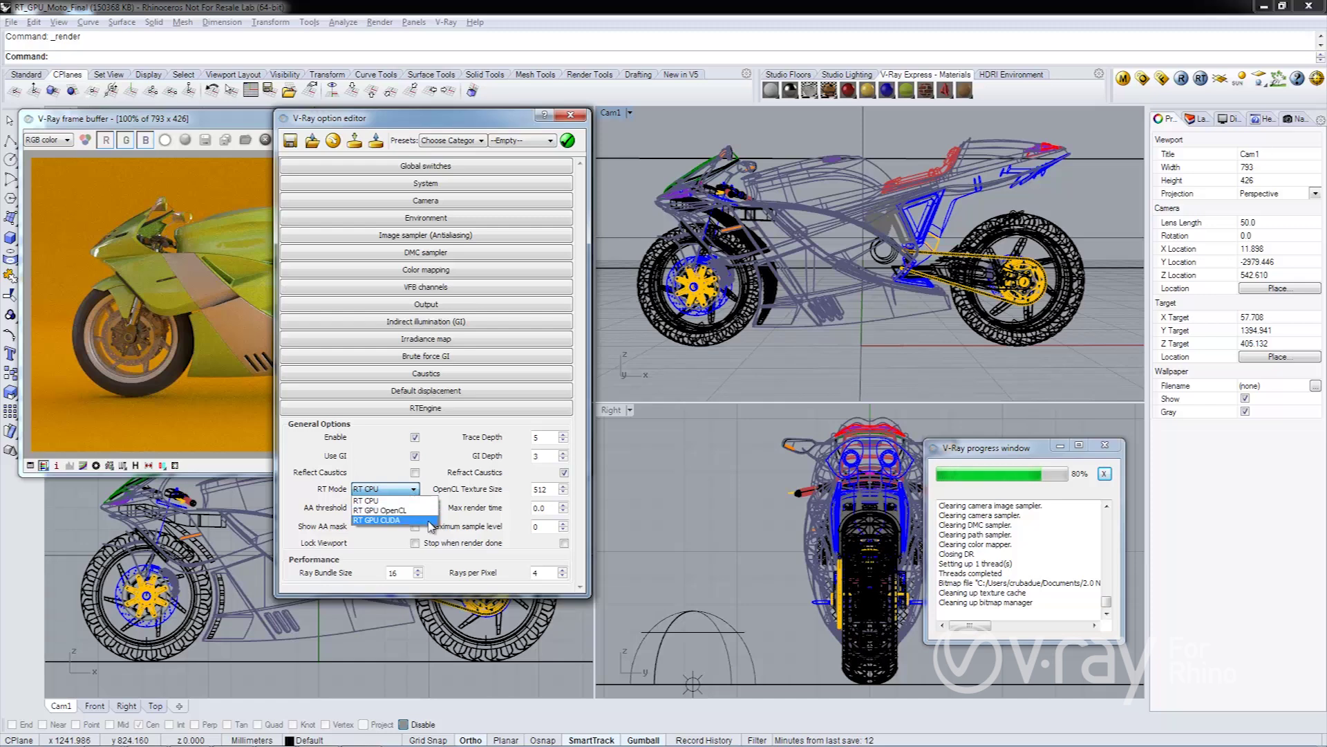
left_click(429, 521)
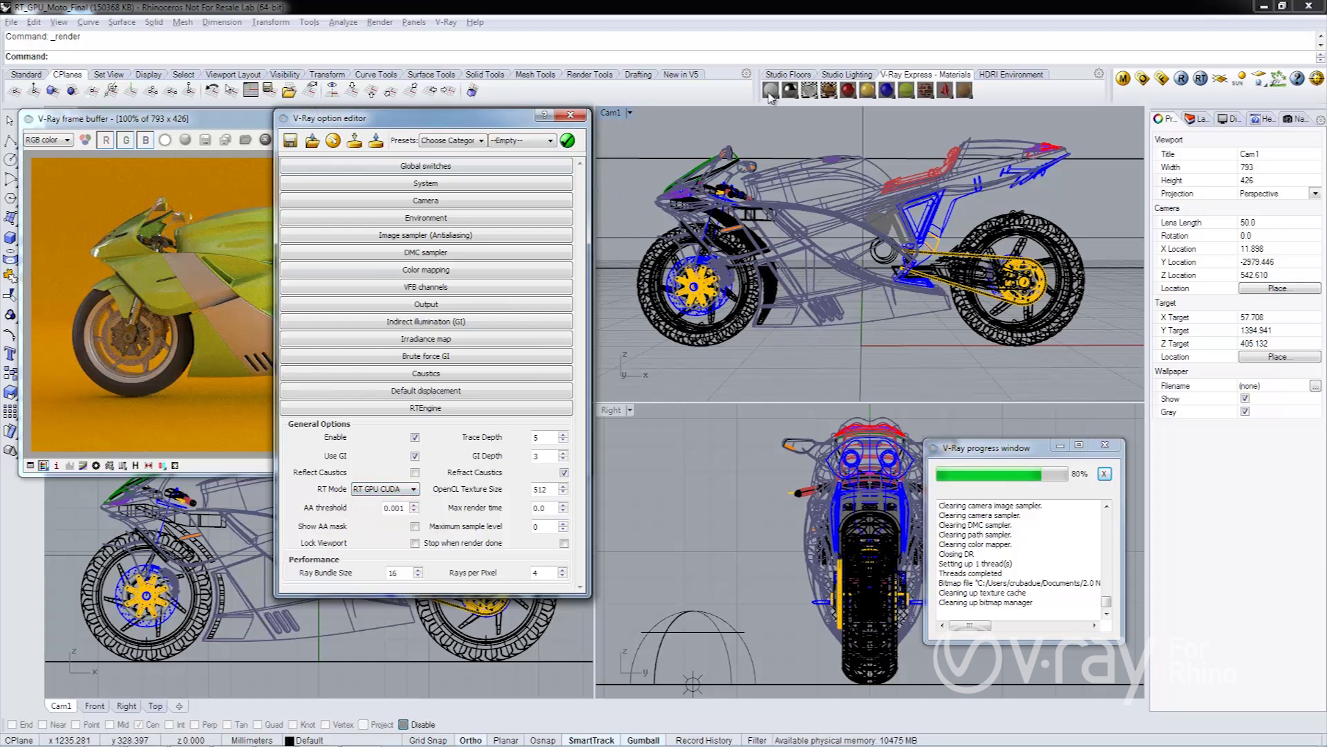
Step: Start the V-Ray RT interactive render and orbit Cam1 to a new angle on the bike
left_click(571, 115)
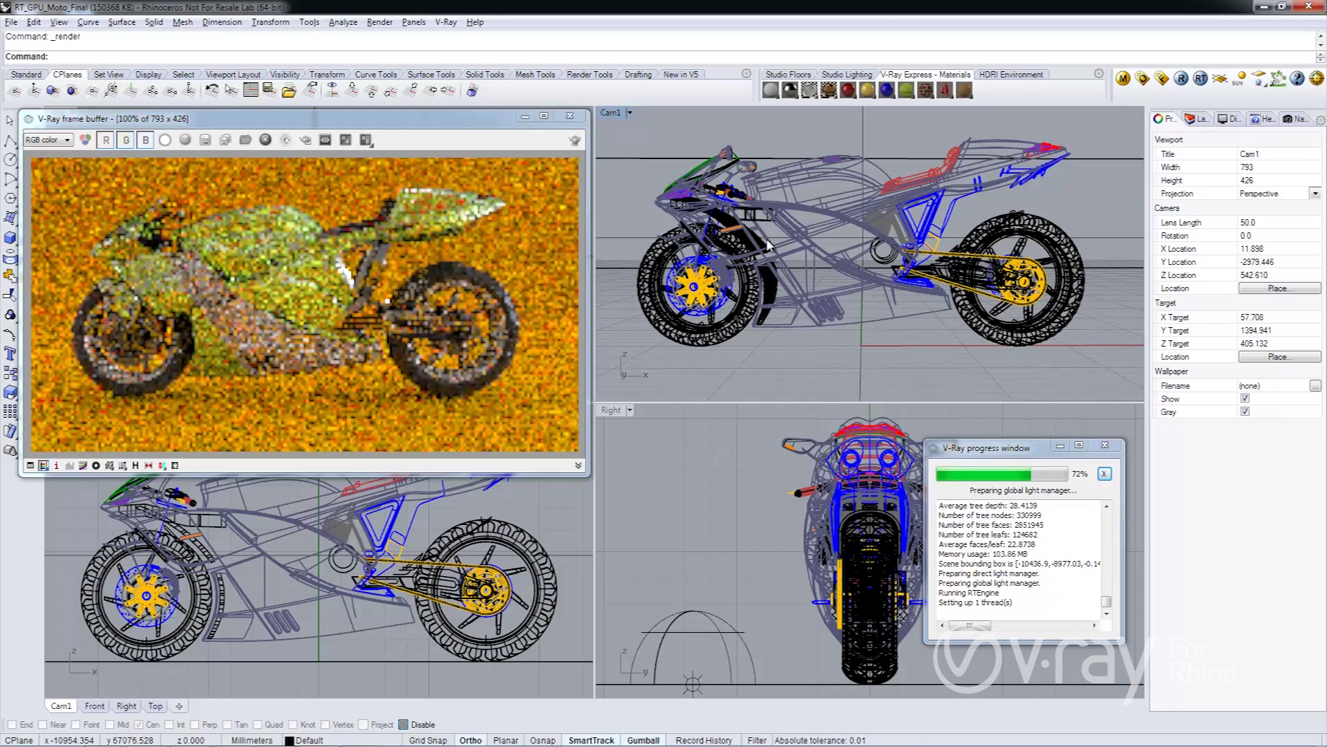
mouse_move(759, 241)
right_mouse_down()
mouse_move(783, 257)
mouse_move(755, 249)
right_mouse_up()
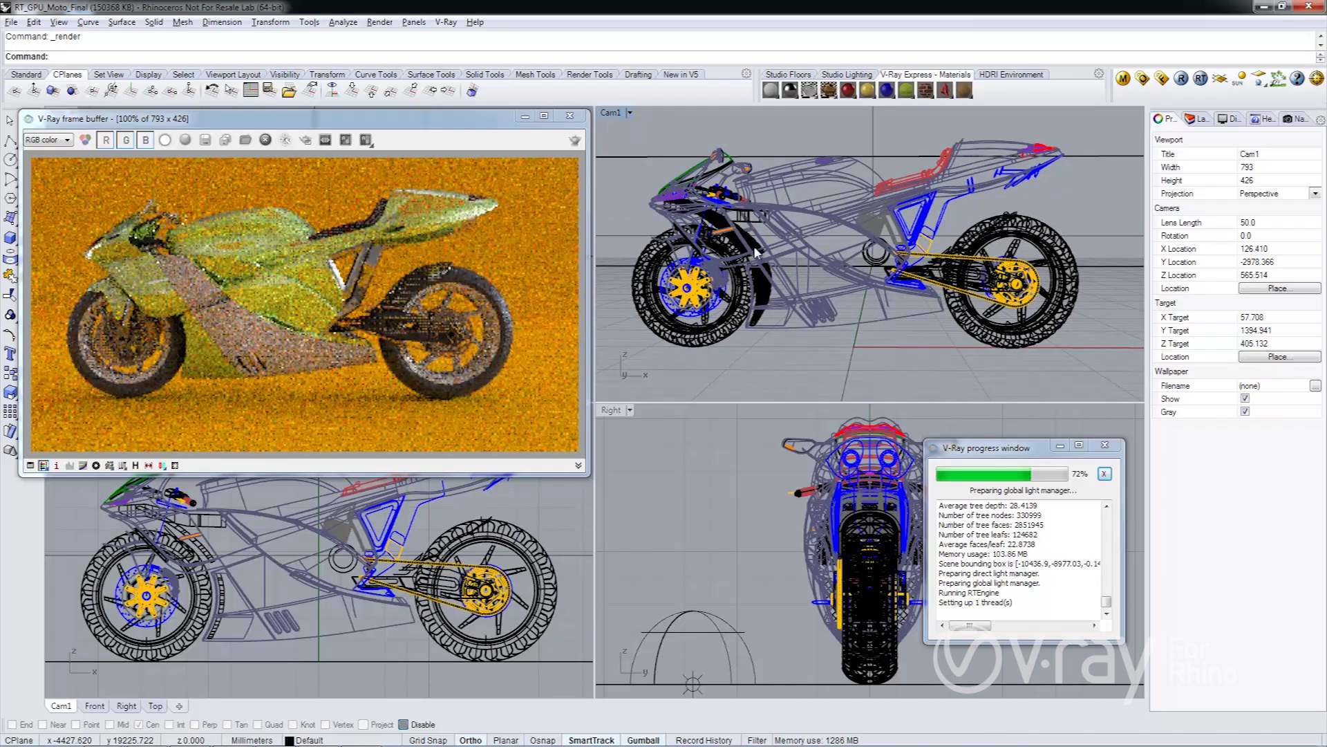
scroll(755, 249, "up", 3)
Step: Frame Cam1 closely on the front wheel, showing more of its lower half
right_click_drag(755, 253, 871, 260)
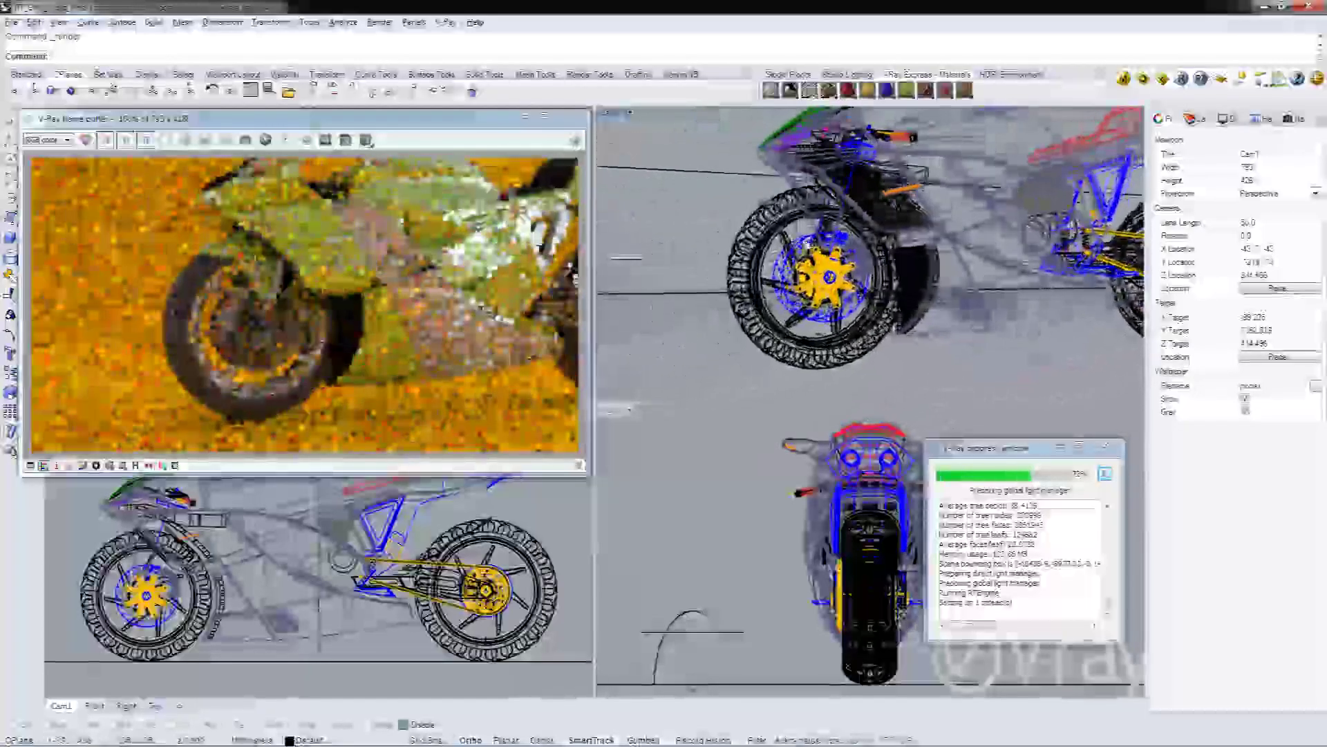
scroll(837, 276, "up", 3)
mouse_move(808, 267)
right_mouse_down()
mouse_move(807, 251)
mouse_move(796, 254)
right_mouse_up()
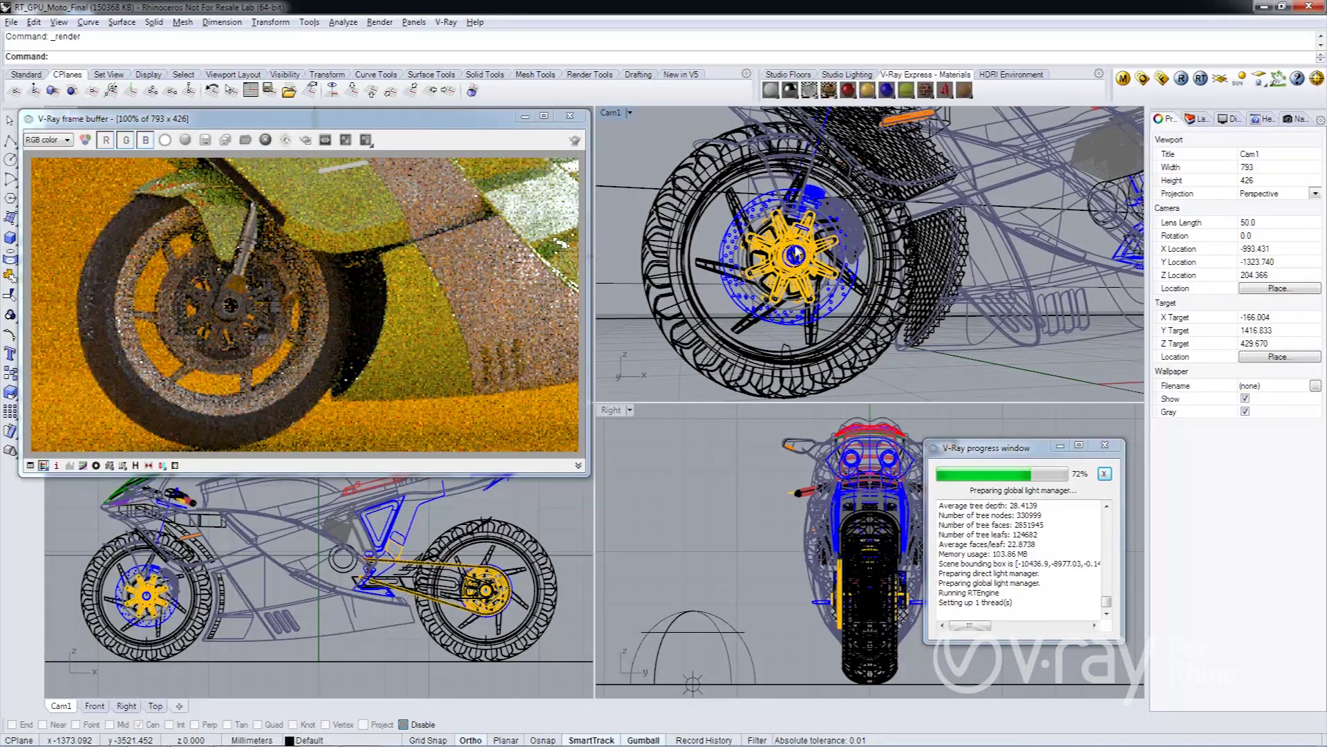
scroll(795, 254, "down", 3)
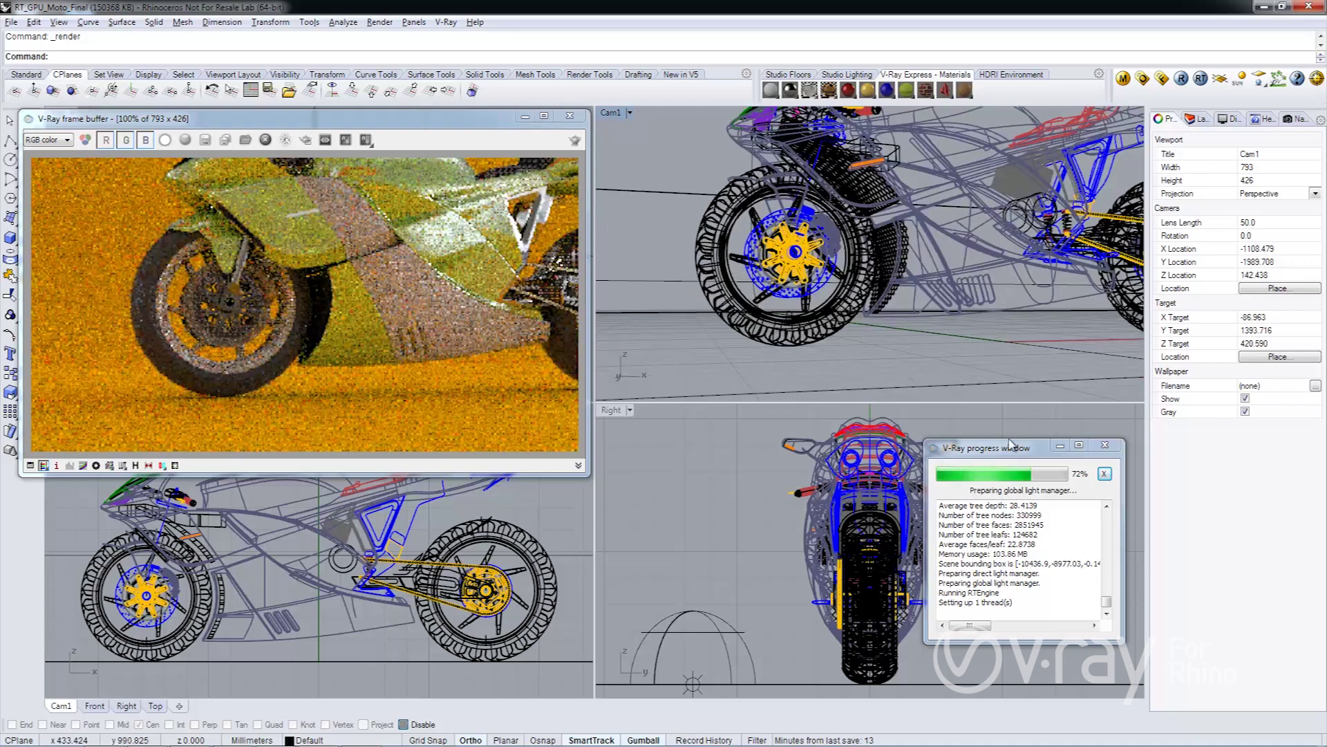
left_click(1142, 79)
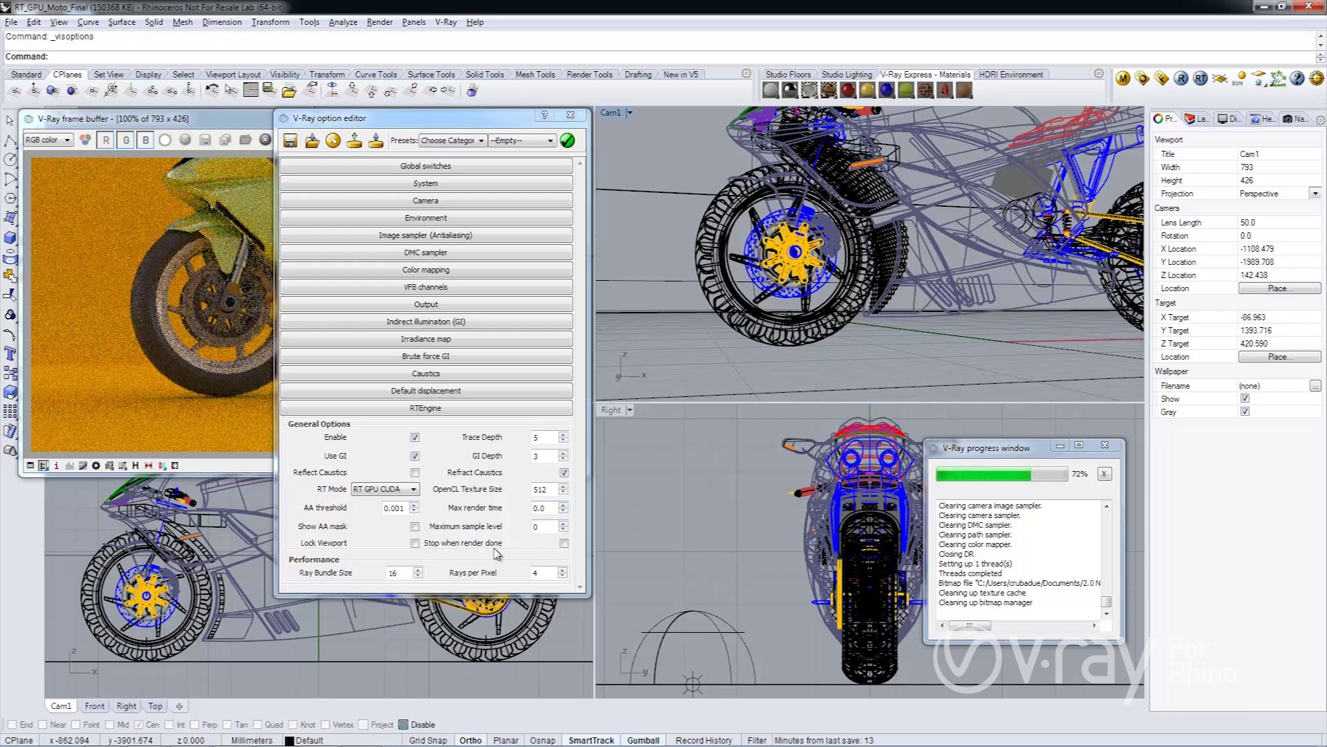
Step: Enable 'Stop when render done', set Max render time to 0.1, and restart the RT render
left_click(564, 543)
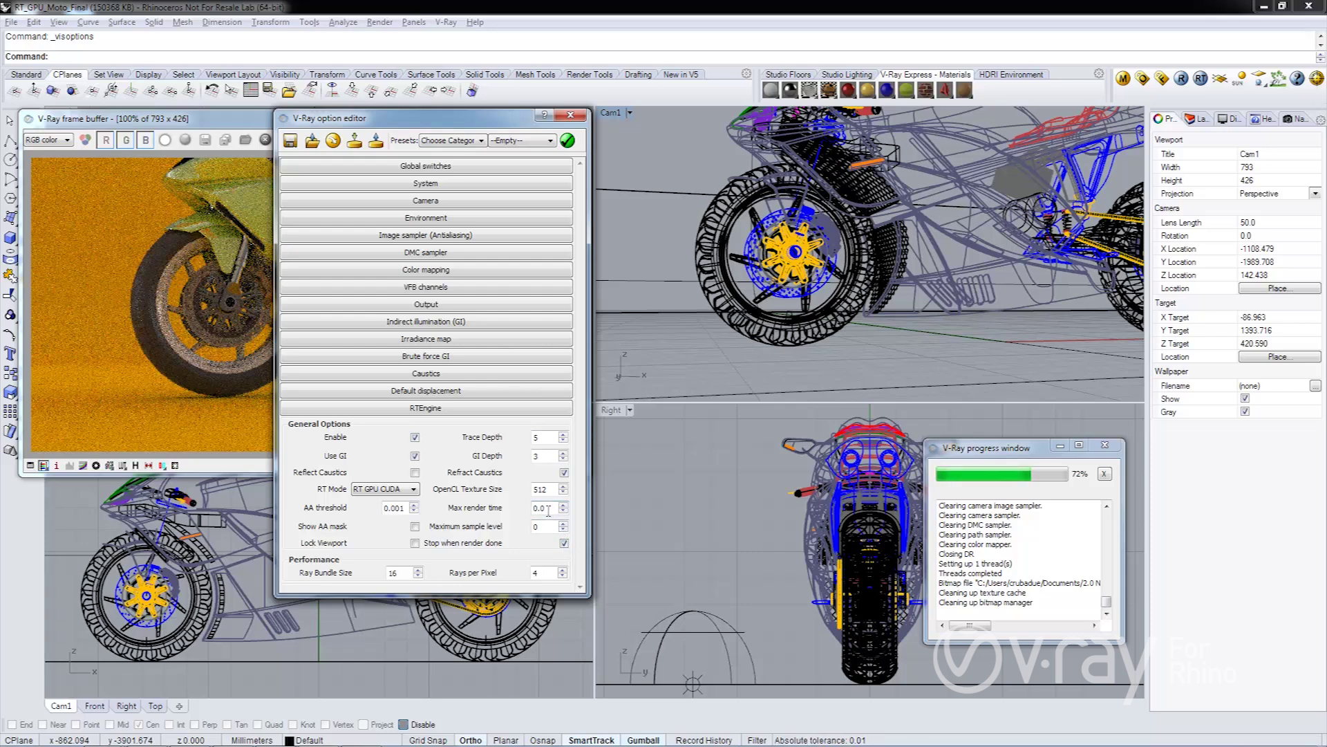
key("BackSpace")
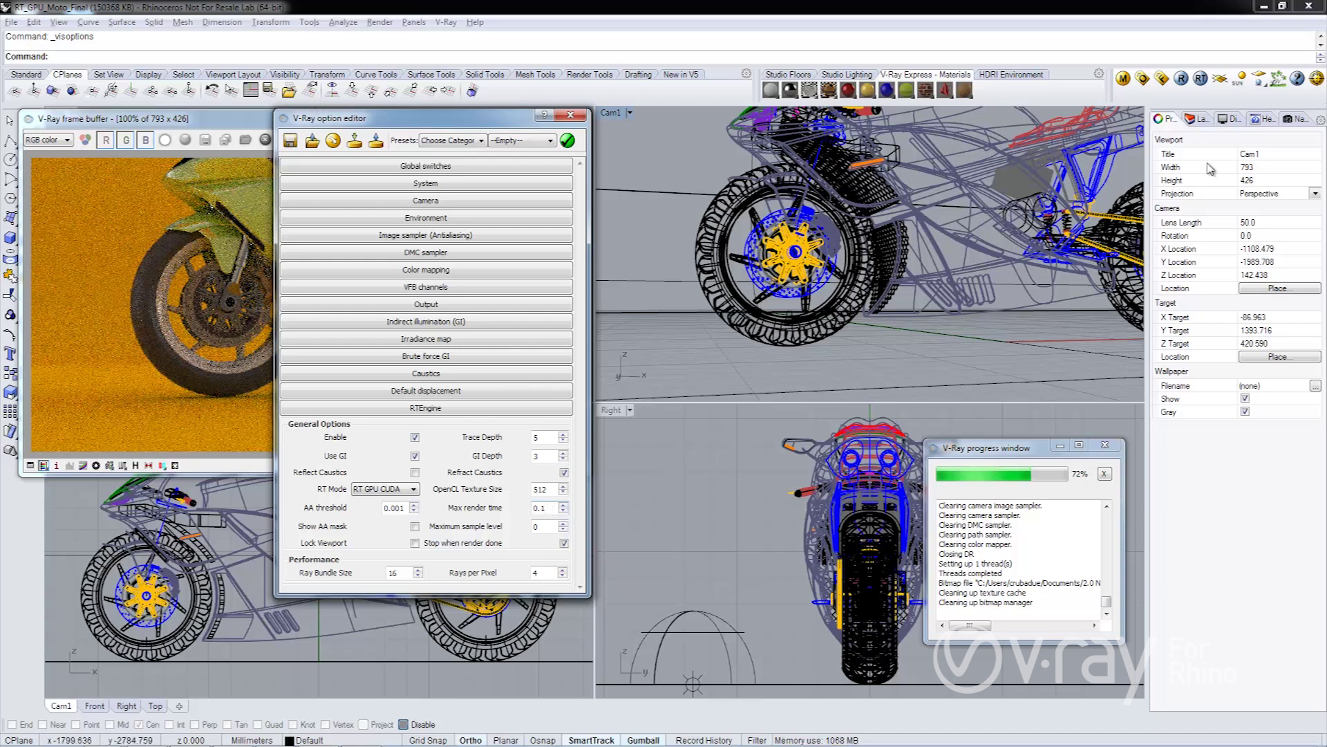
left_click(1202, 78)
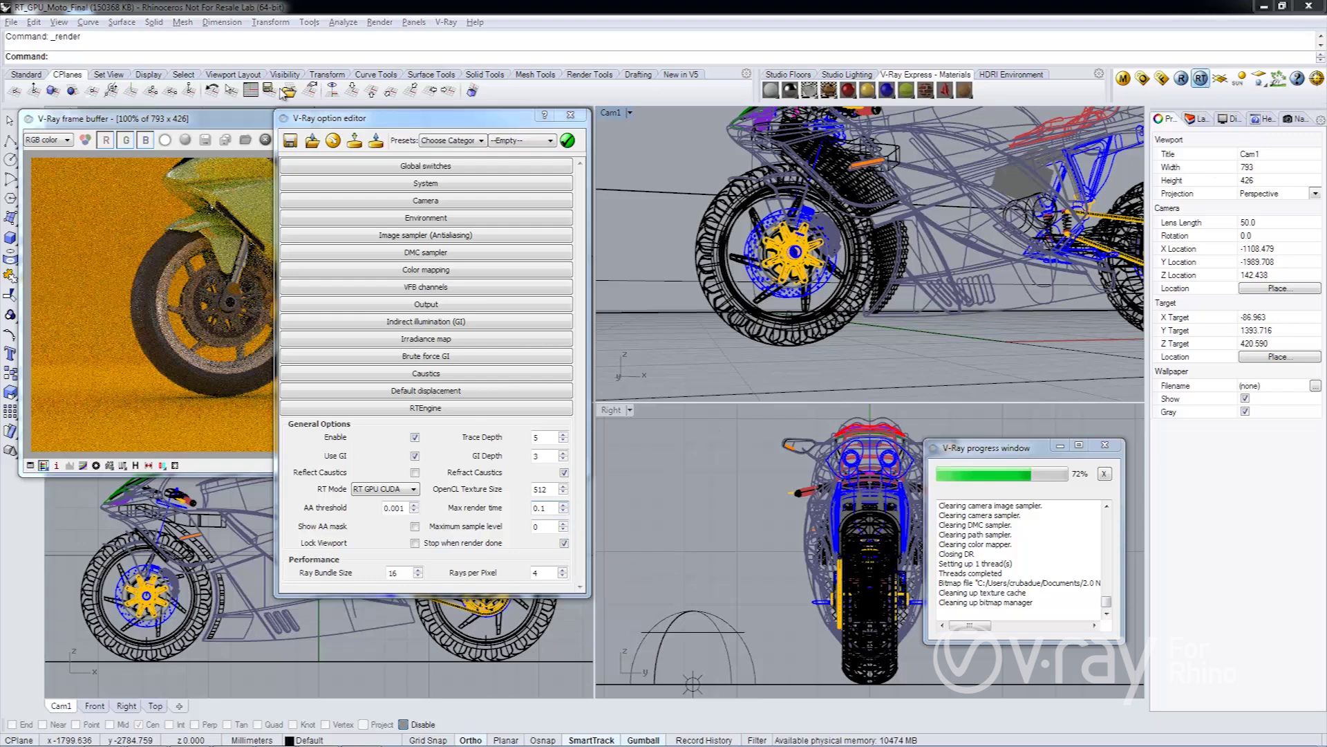
Step: Bring the frame buffer with the finished time-limited render forward, then close it
left_click(270, 123)
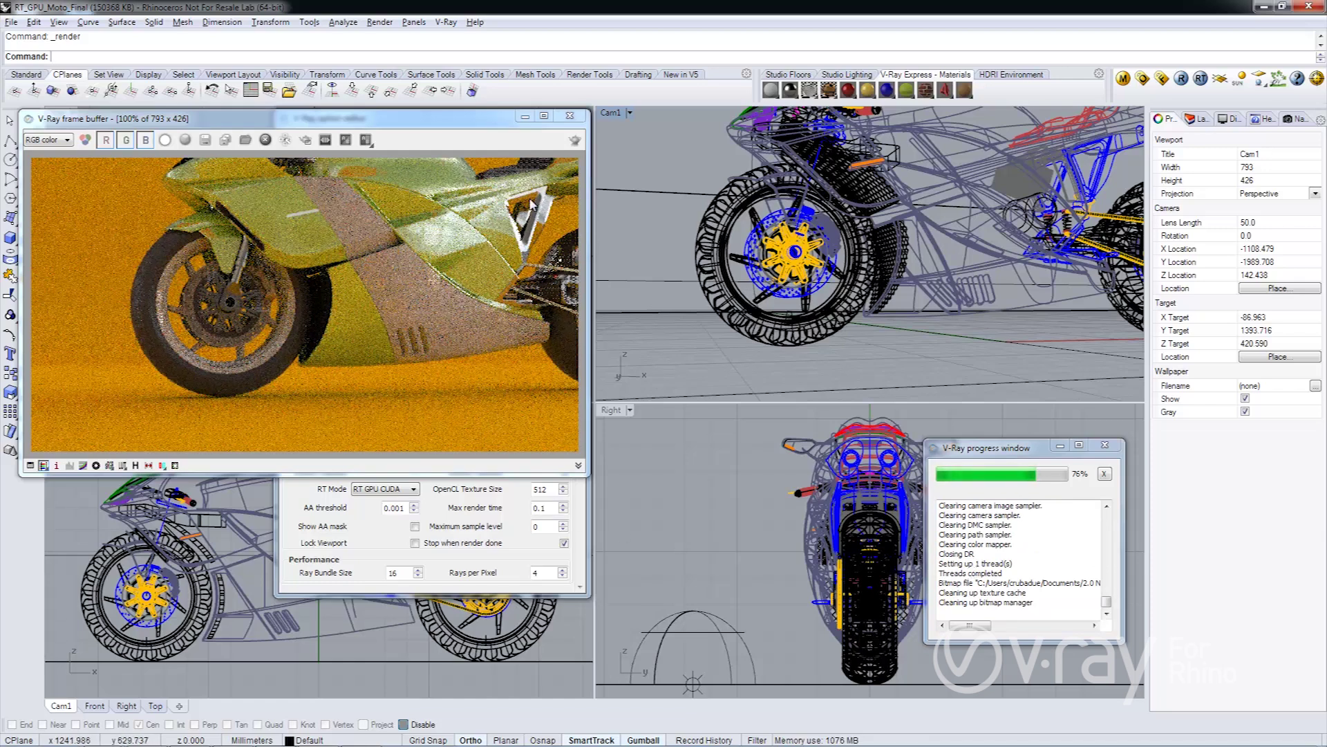
left_click(570, 116)
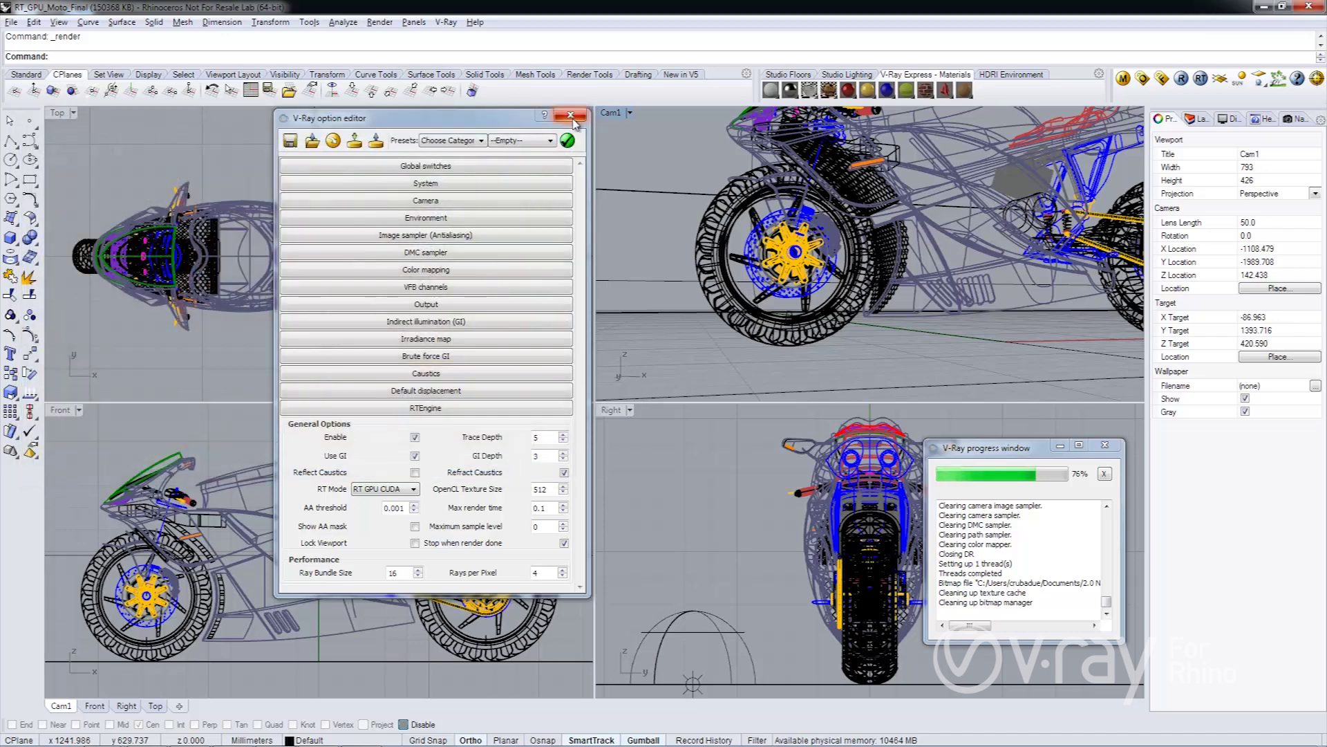
Step: Reset Max render time to 0.0, uncheck 'Stop when render done', and close the V-Ray settings
left_click(546, 508)
key("BackSpace")
type("5")
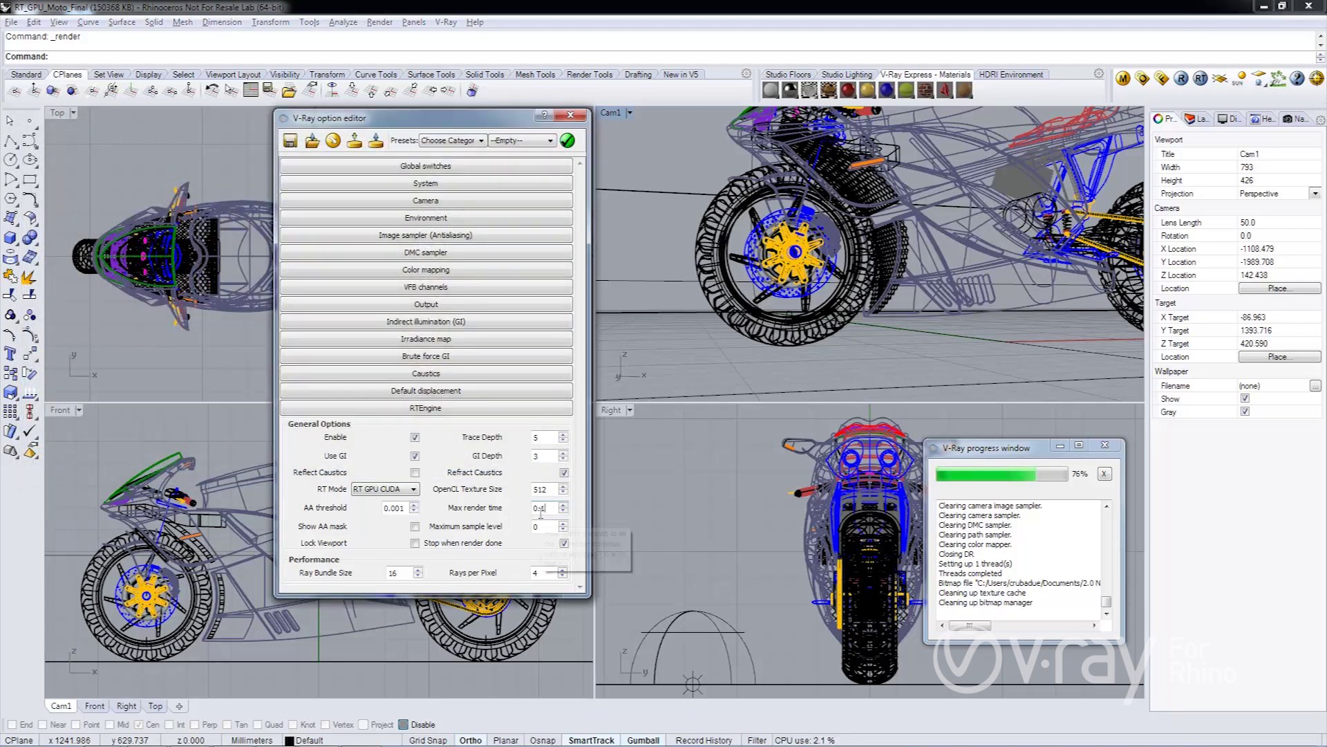
key("BackSpace")
type("0")
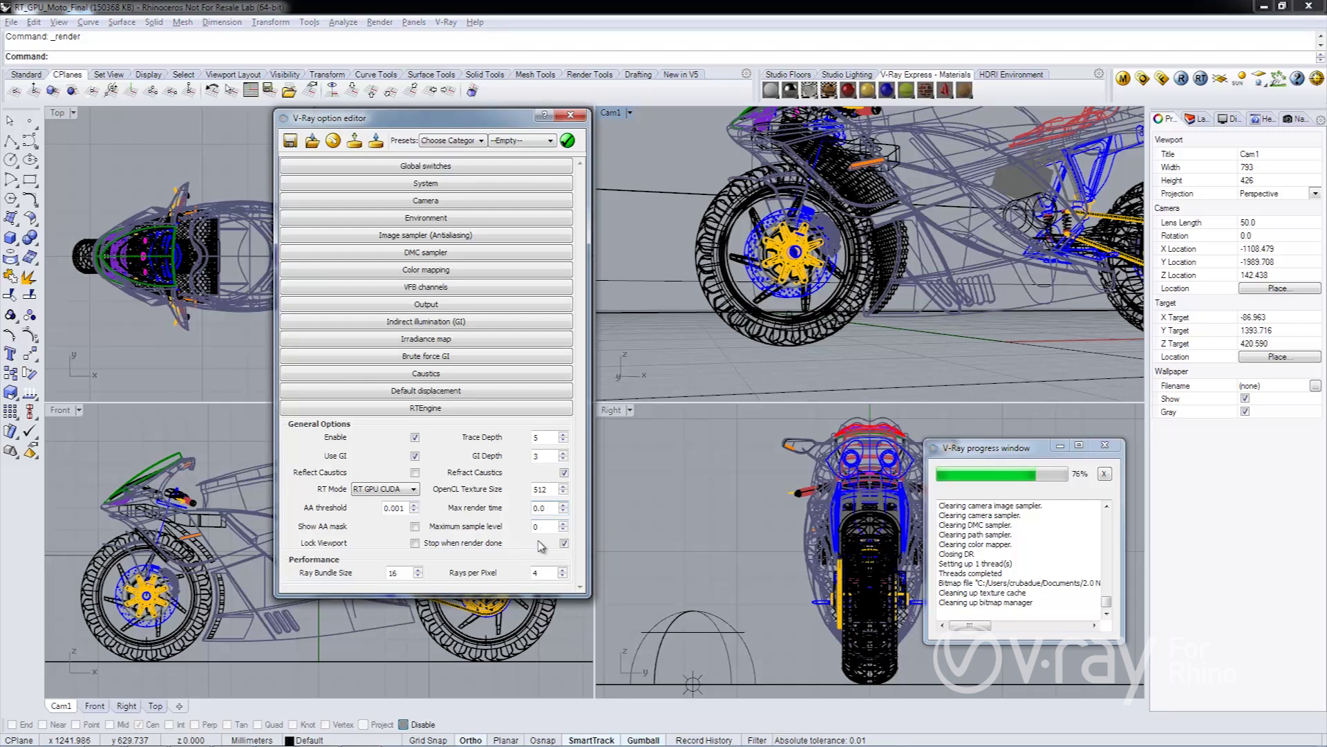
left_click(564, 544)
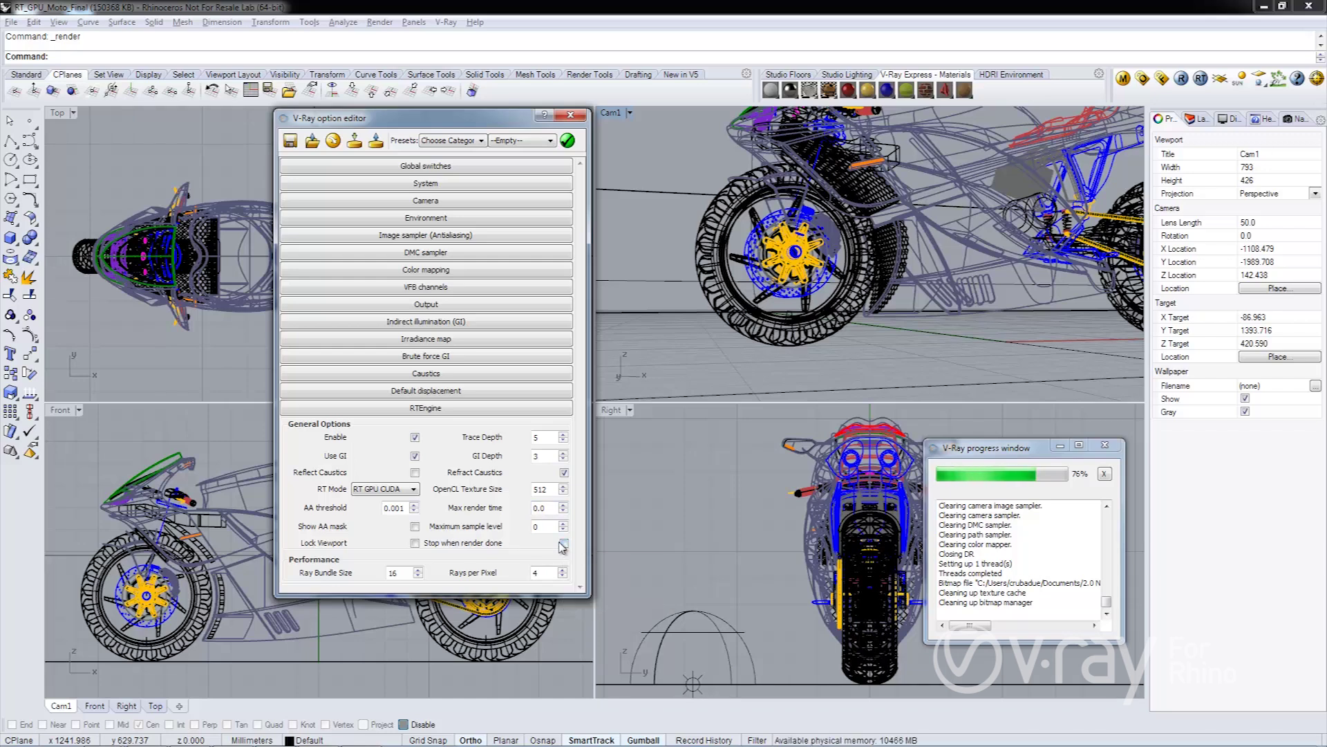
left_click(570, 115)
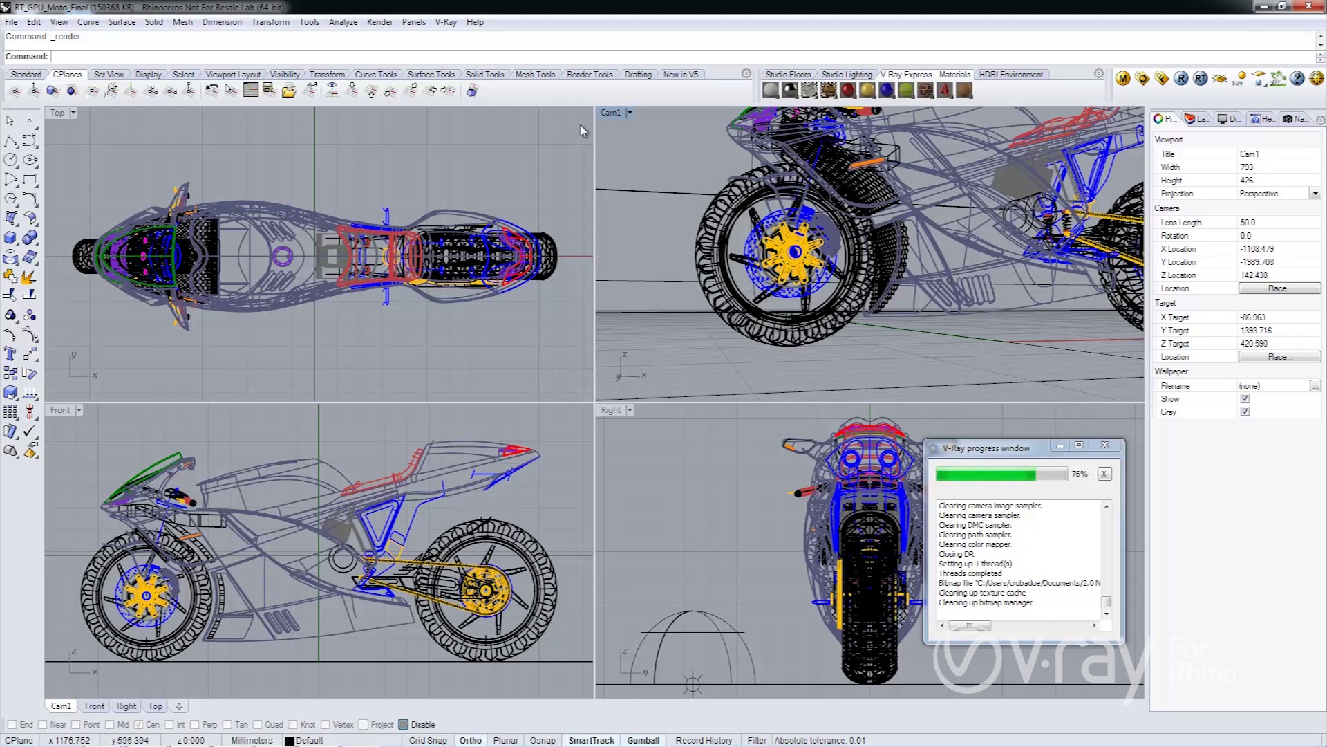
left_click(630, 112)
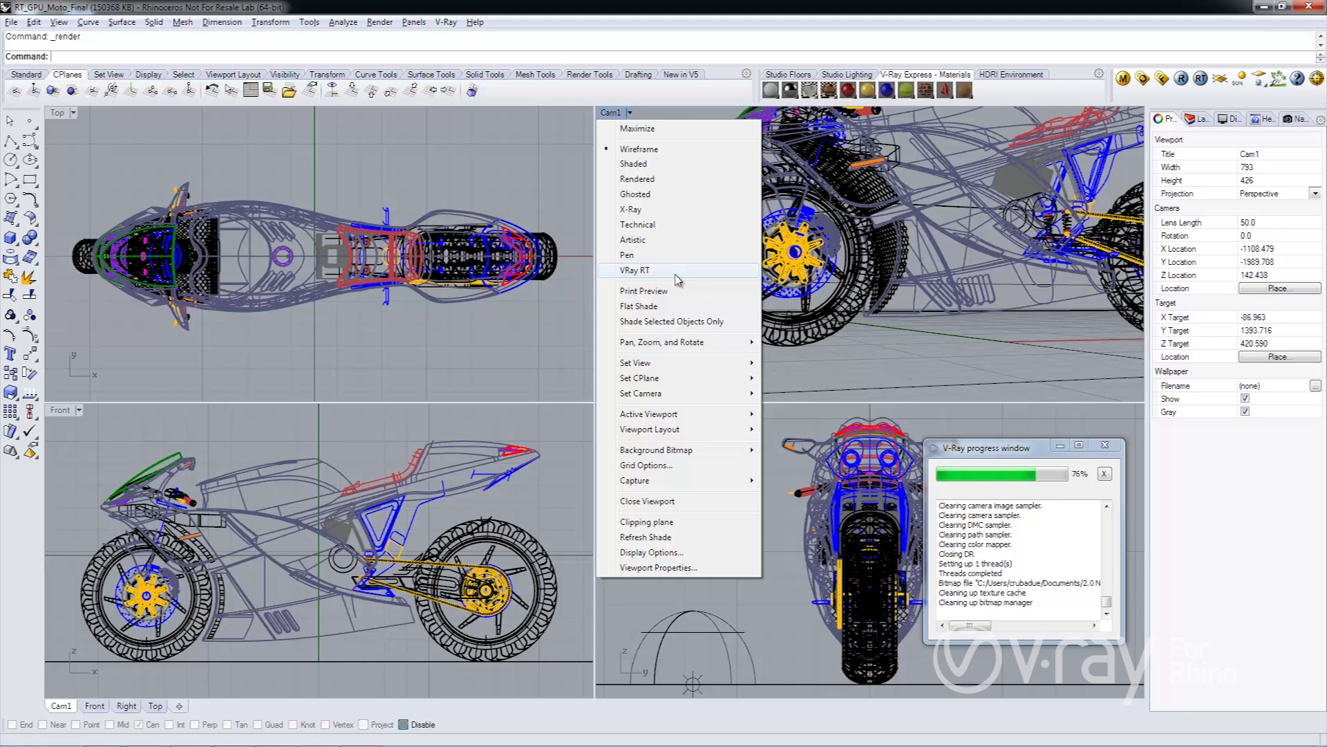
Step: Switch Cam1's display mode to VRay RT so the viewport shows the live render
left_click(676, 274)
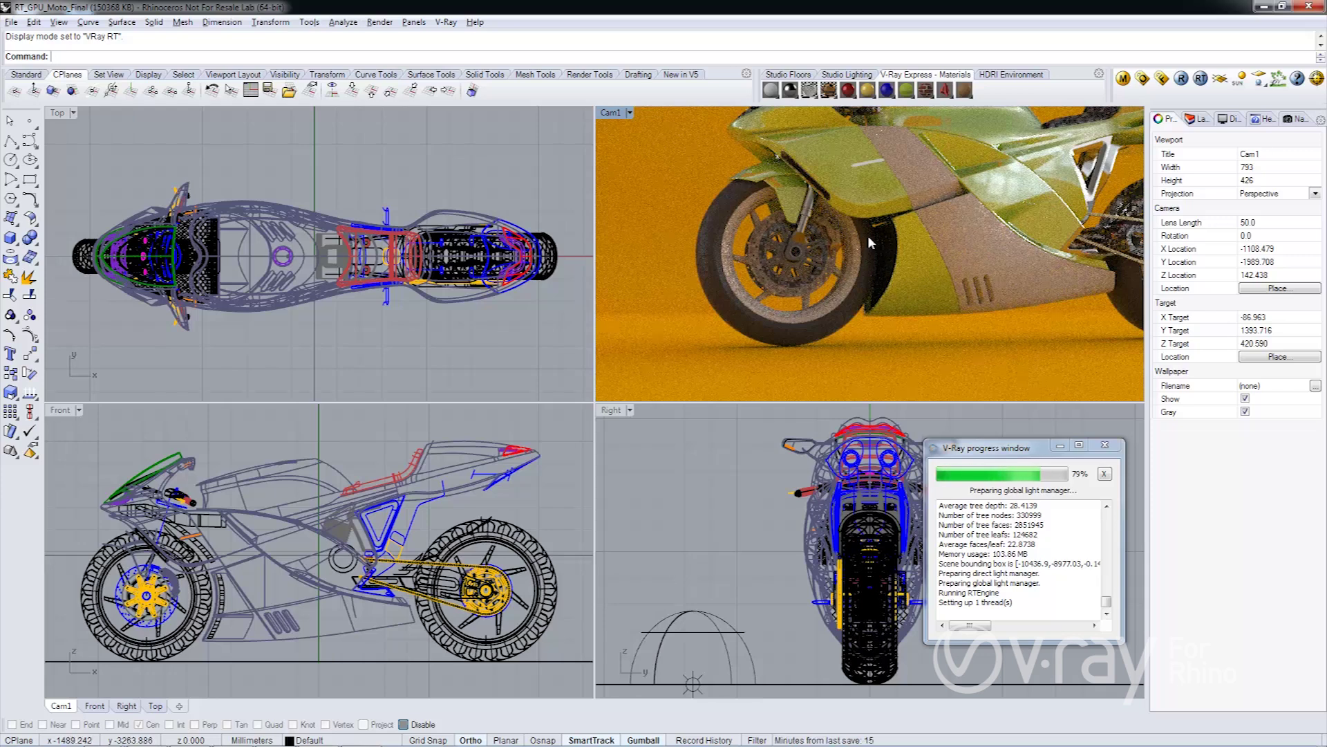
Step: Orbit Cam1 to a more side-on view and zoom to reframe the live-rendered front wheel
right_click_drag(868, 240, 829, 250)
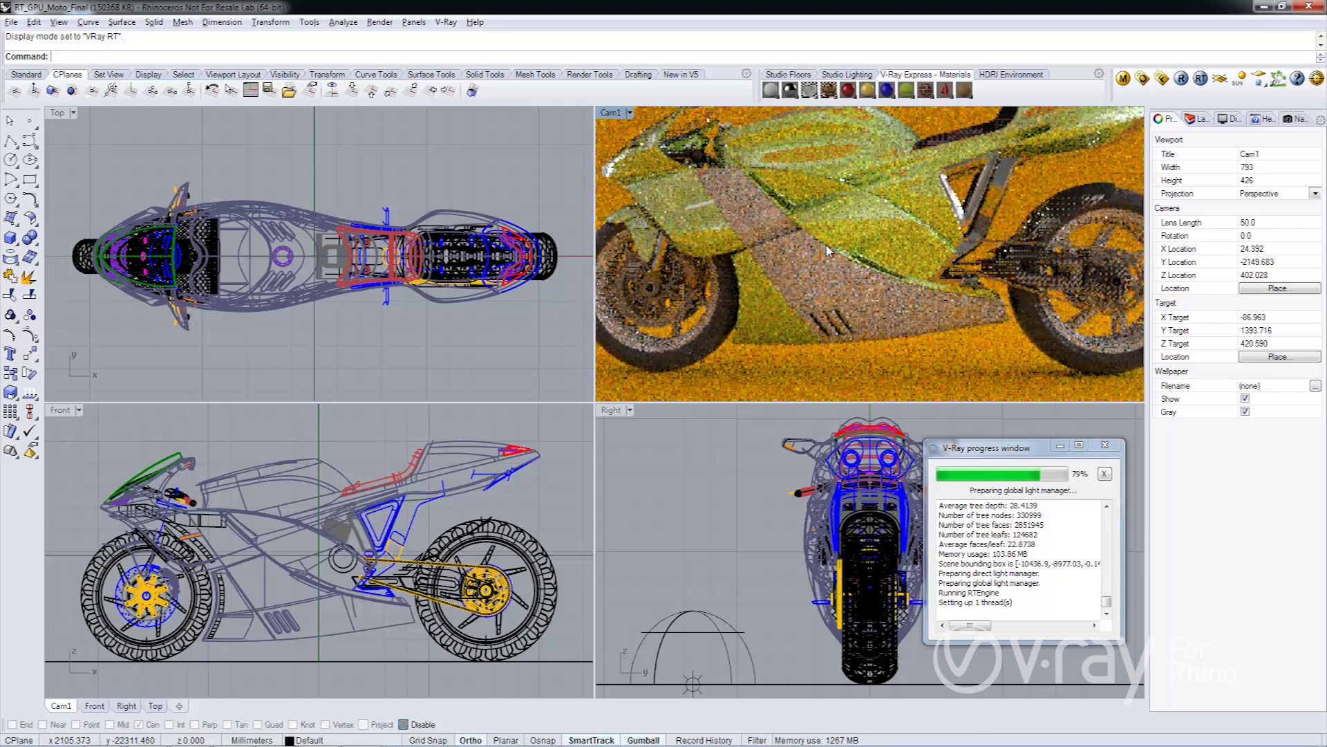
scroll(829, 250, "down", 3)
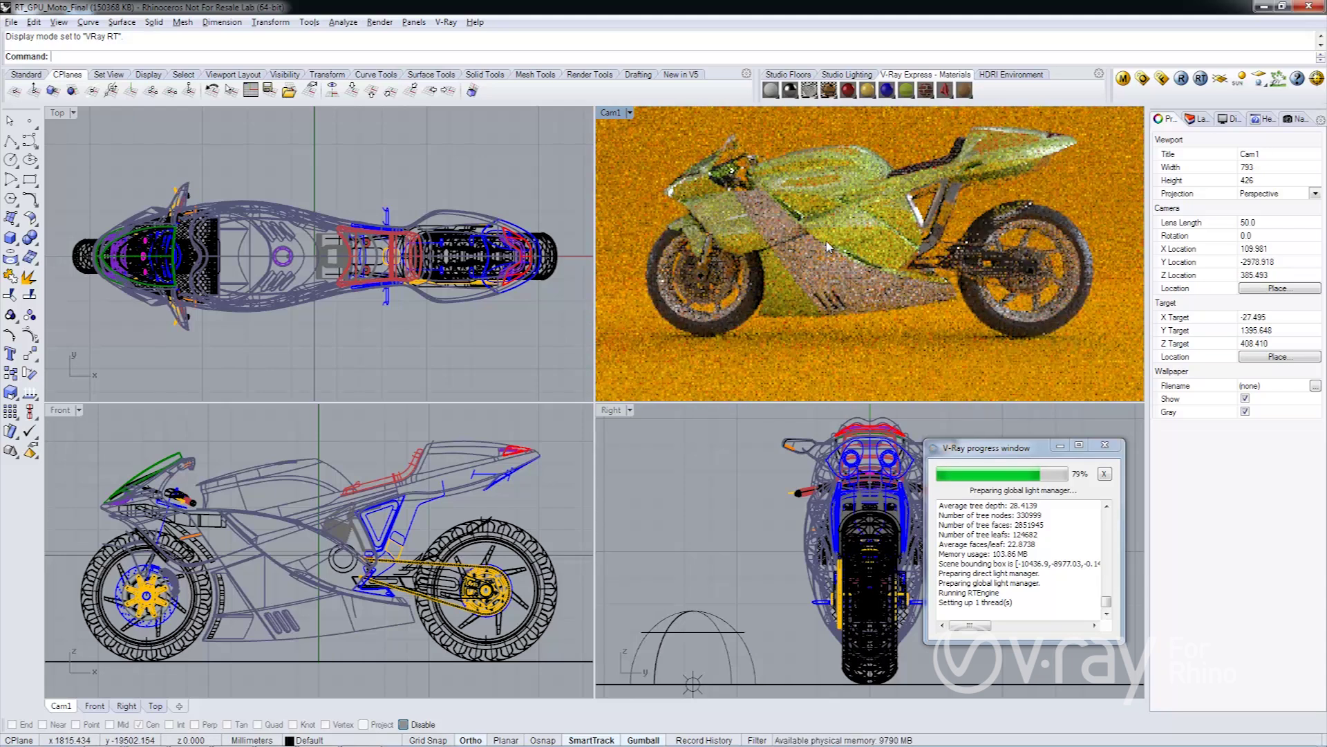
right_click_drag(829, 247, 798, 255)
scroll(689, 267, "up", 5)
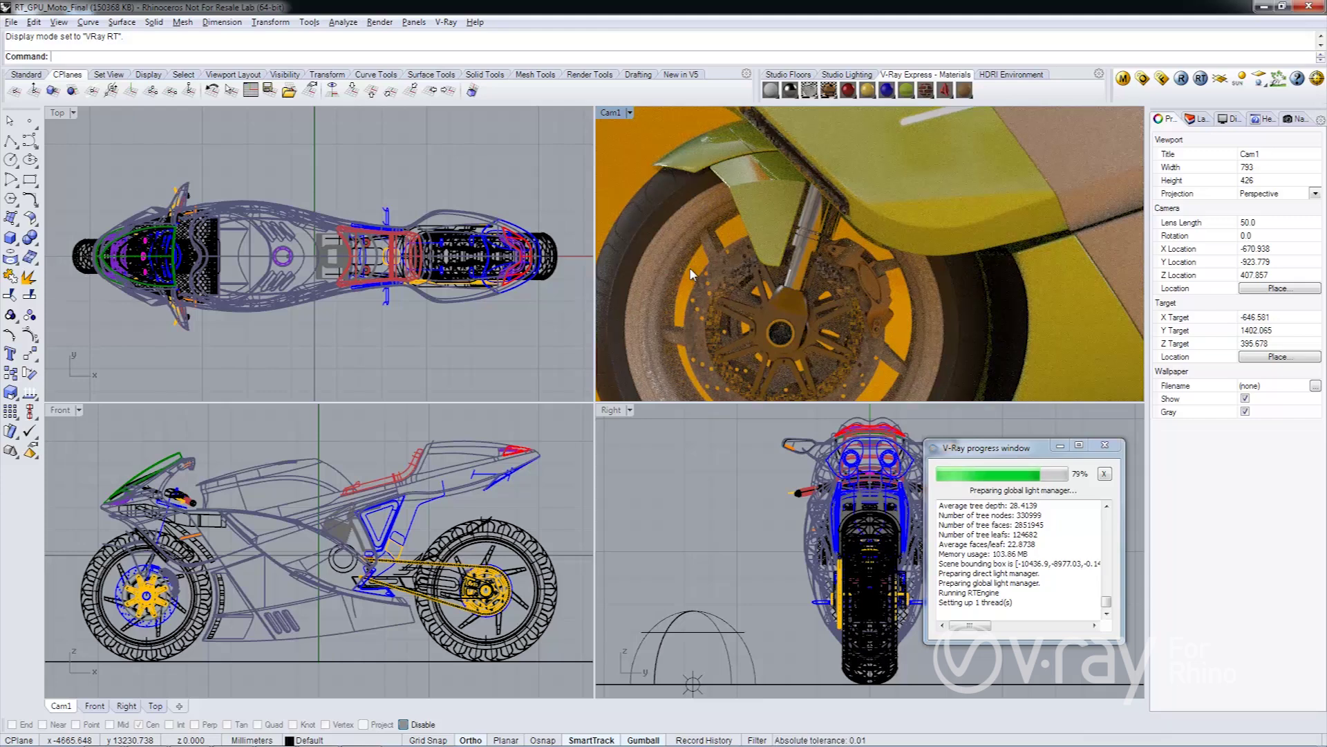
scroll(690, 267, "down", 3)
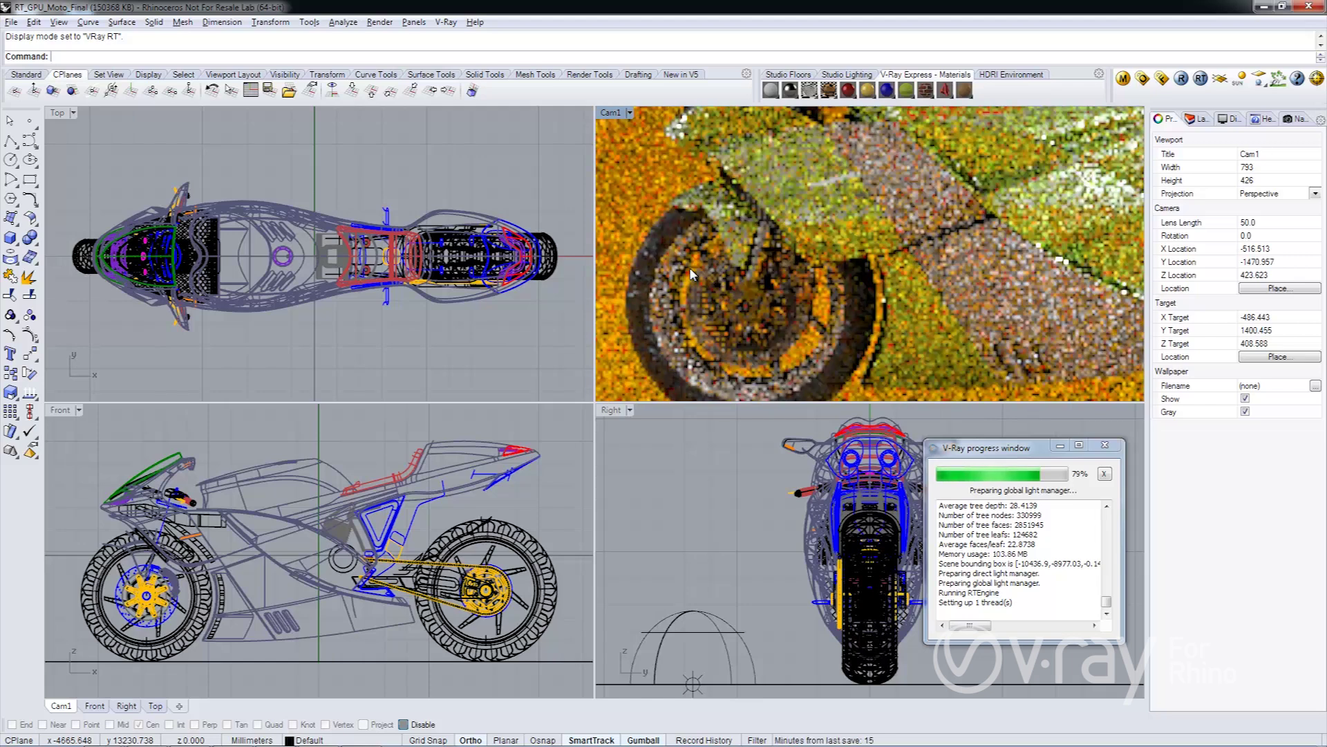